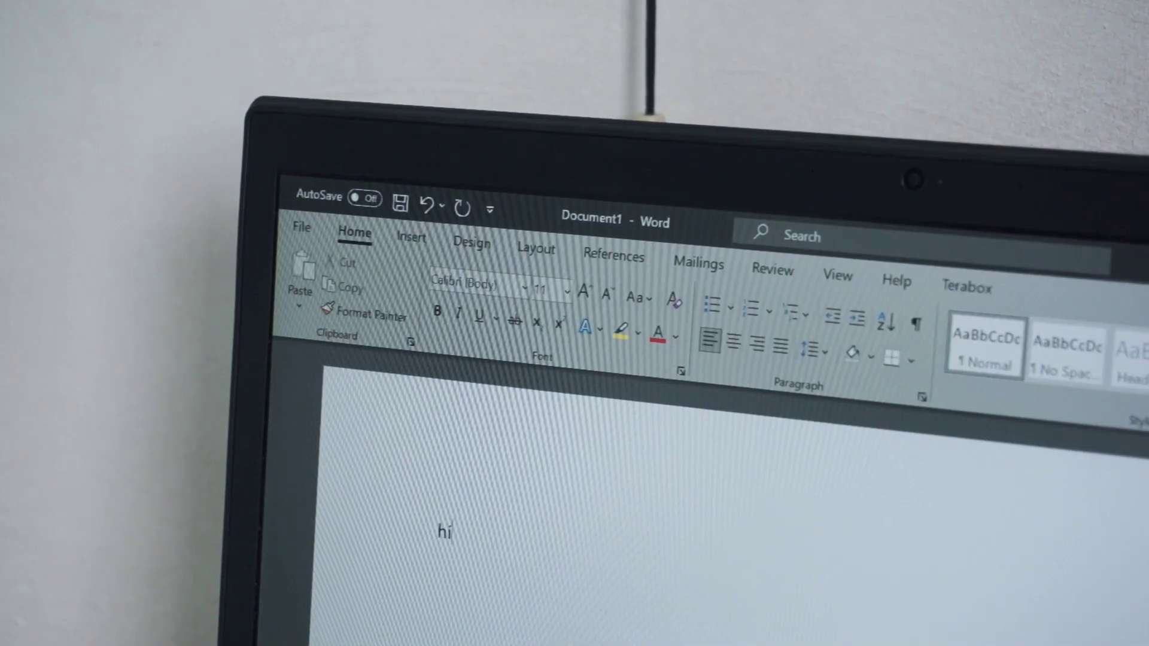
pyautogui.write('!')
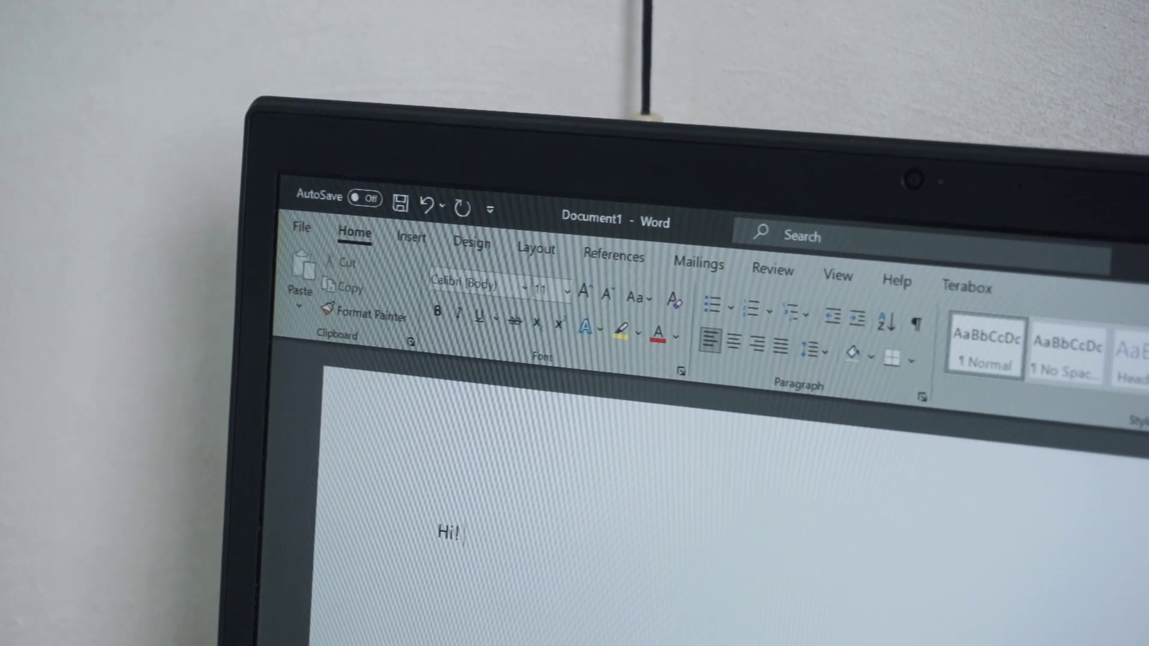
pyautogui.write(' I honestl')
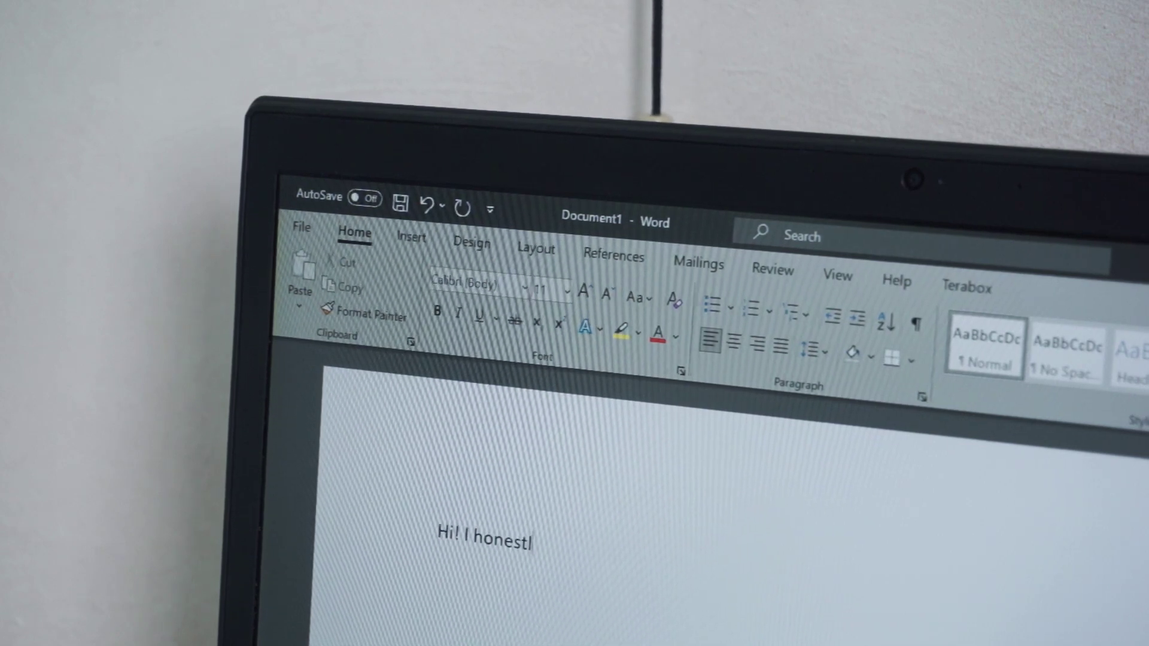
pyautogui.write('y don’t kn')
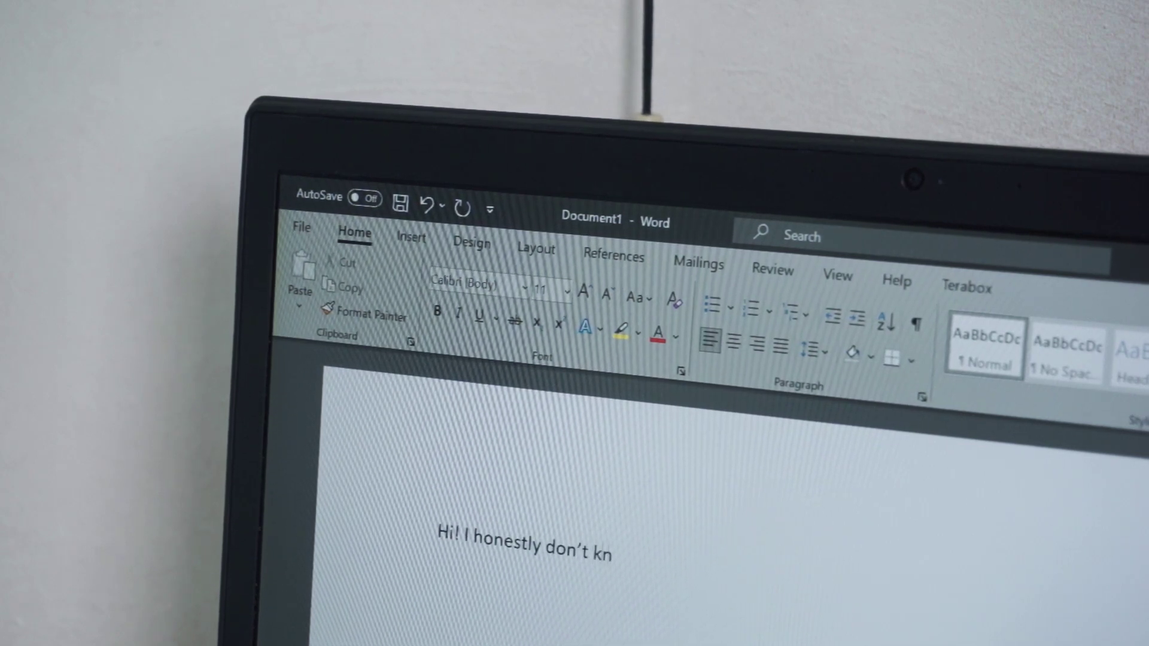
pyautogui.write('do right now')
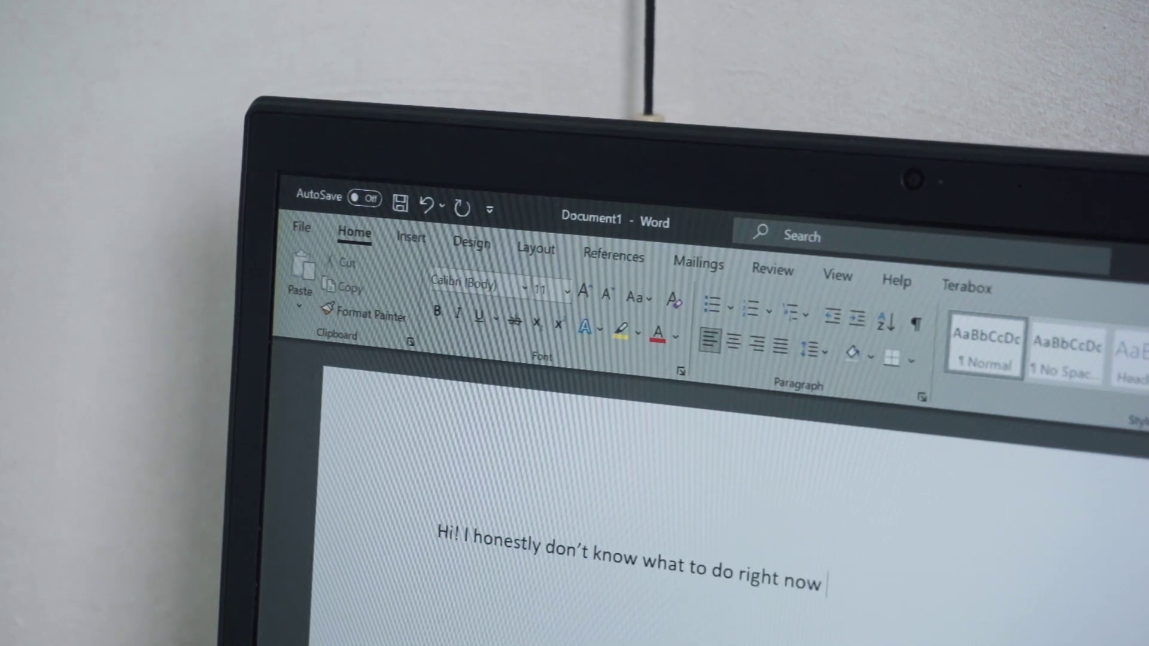